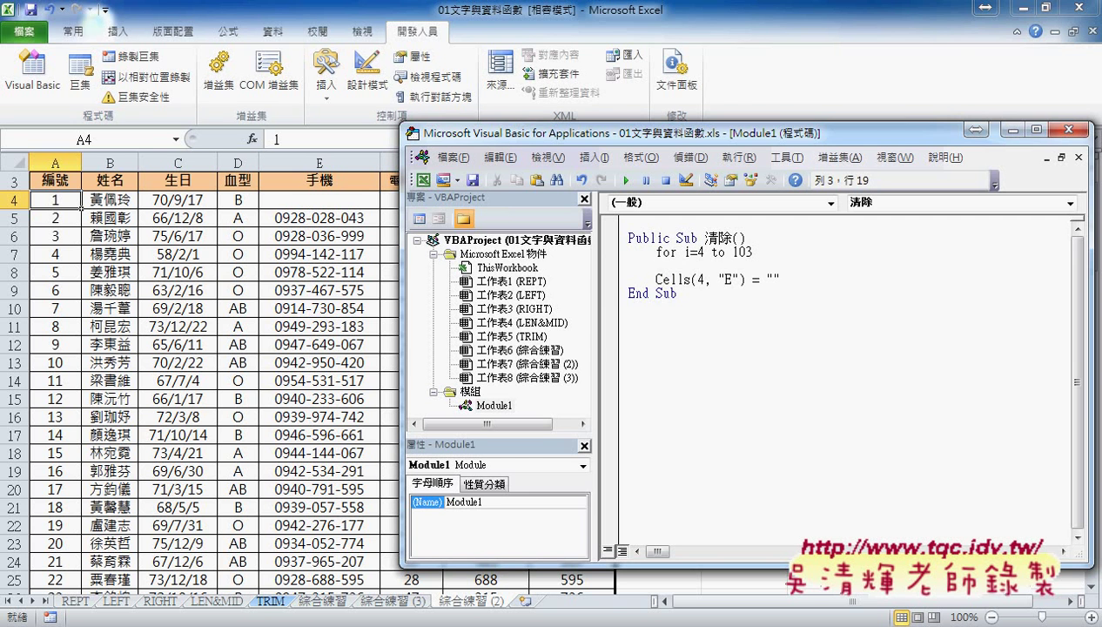
# Step: Add a Next line under the For i = 4 To 103 line in the 清除 macro
pyautogui.press('Return')
pyautogui.press('Return')
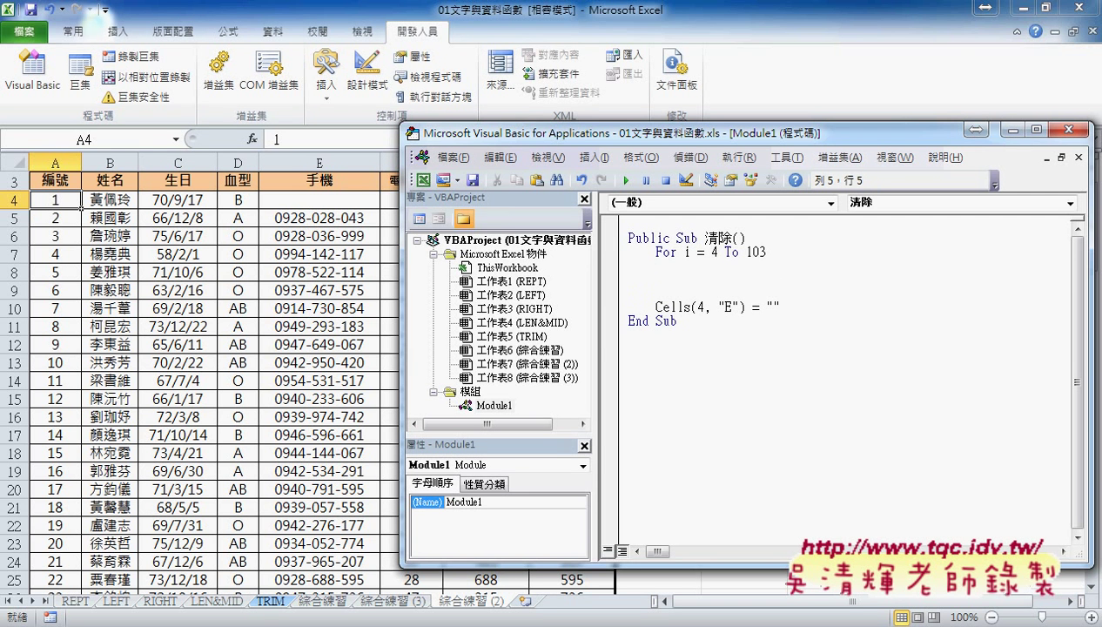
pyautogui.moveTo(738, 253); pyautogui.dragTo(734, 253)
pyautogui.moveTo(655, 252)
pyautogui.mouseDown()
pyautogui.moveTo(719, 253)
pyautogui.moveTo(684, 253)
pyautogui.mouseUp()
pyautogui.click(654, 279)
pyautogui.write('n')
pyautogui.write('ext')
pyautogui.press('Up')
pyautogui.press('Up')
pyautogui.press('Right')
pyautogui.press('Right')
pyautogui.press('Right')
pyautogui.press('Right')
pyautogui.press('Right')
pyautogui.press('Right')
pyautogui.press('Right')
pyautogui.press('Right')
pyautogui.press('Down')
pyautogui.press('Down')
# Step: Indent the Cells(4, "E") = "" line inside the loop and remove the blank lines before End Sub
pyautogui.moveTo(779, 306)
pyautogui.mouseDown()
pyautogui.moveTo(664, 305)
pyautogui.moveTo(659, 271)
pyautogui.mouseUp()
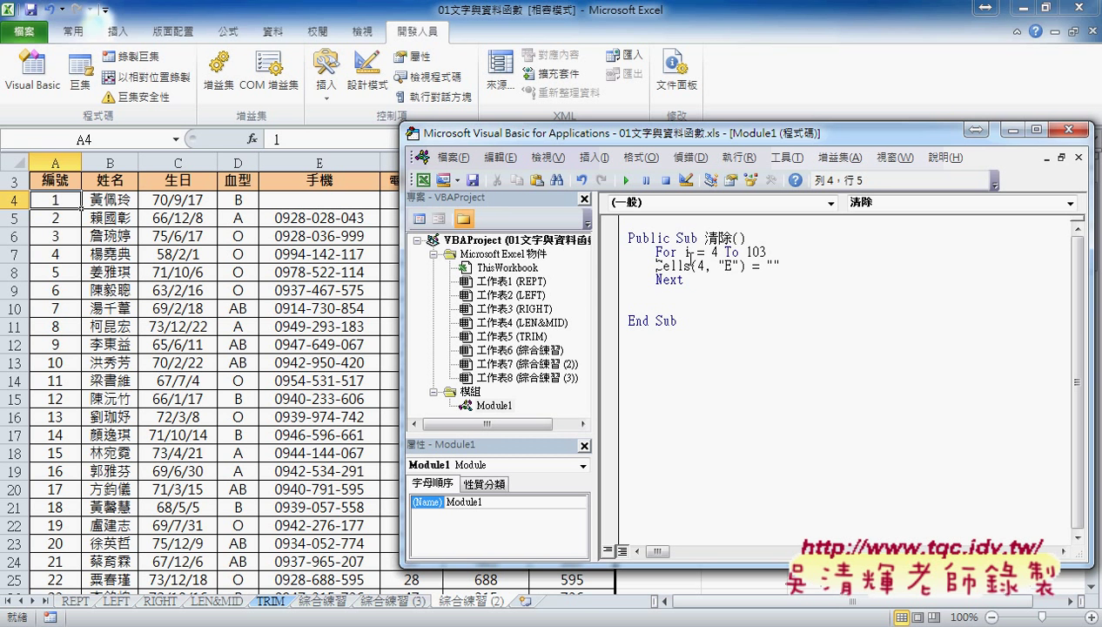
pyautogui.click(664, 252)
pyautogui.click(655, 266)
pyautogui.press('Tab')
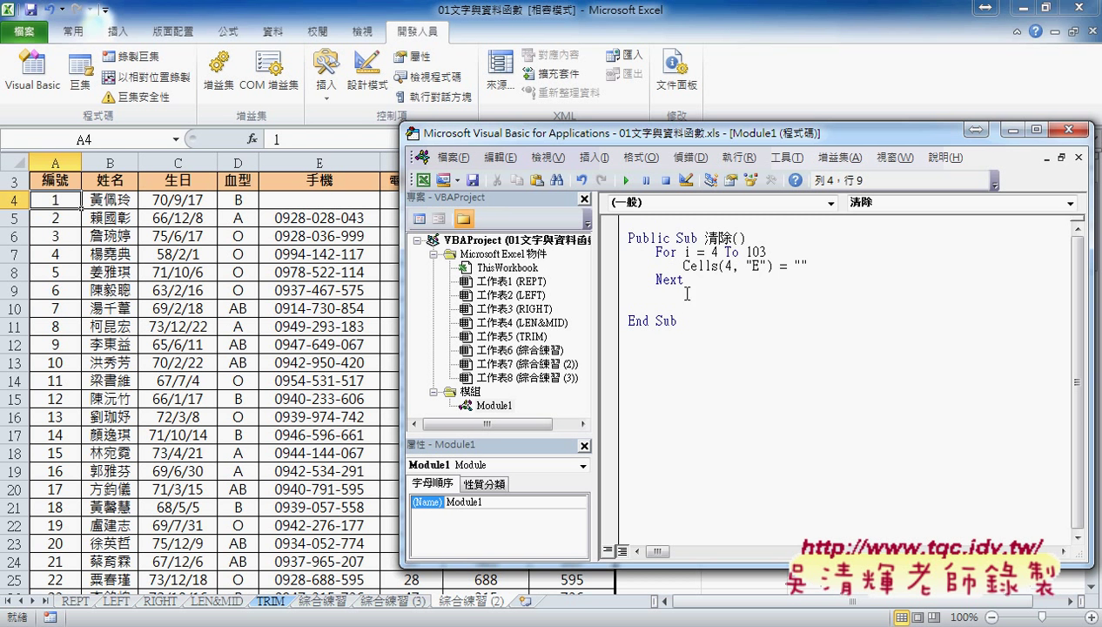
pyautogui.click(690, 280)
pyautogui.press('Delete')
pyautogui.press('Delete')
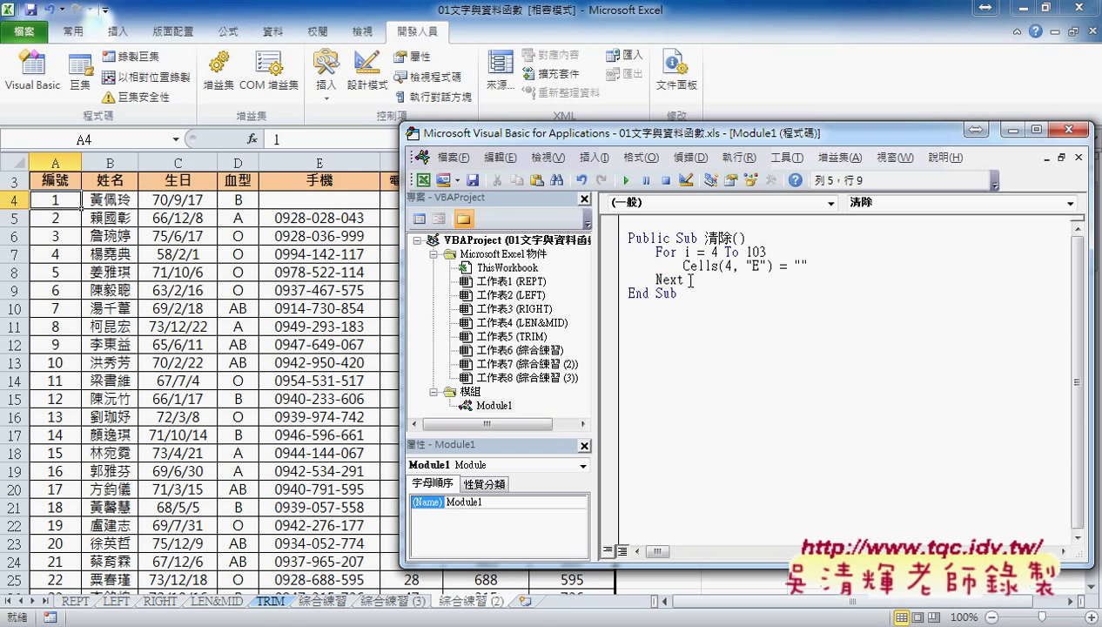
pyautogui.press('Left')
pyautogui.press('Left')
pyautogui.click(641, 296)
pyautogui.click(671, 278)
# Step: Add an indented comment '1.迴圈範圍 on a new line above the For line
pyautogui.click(762, 234)
pyautogui.press('Return')
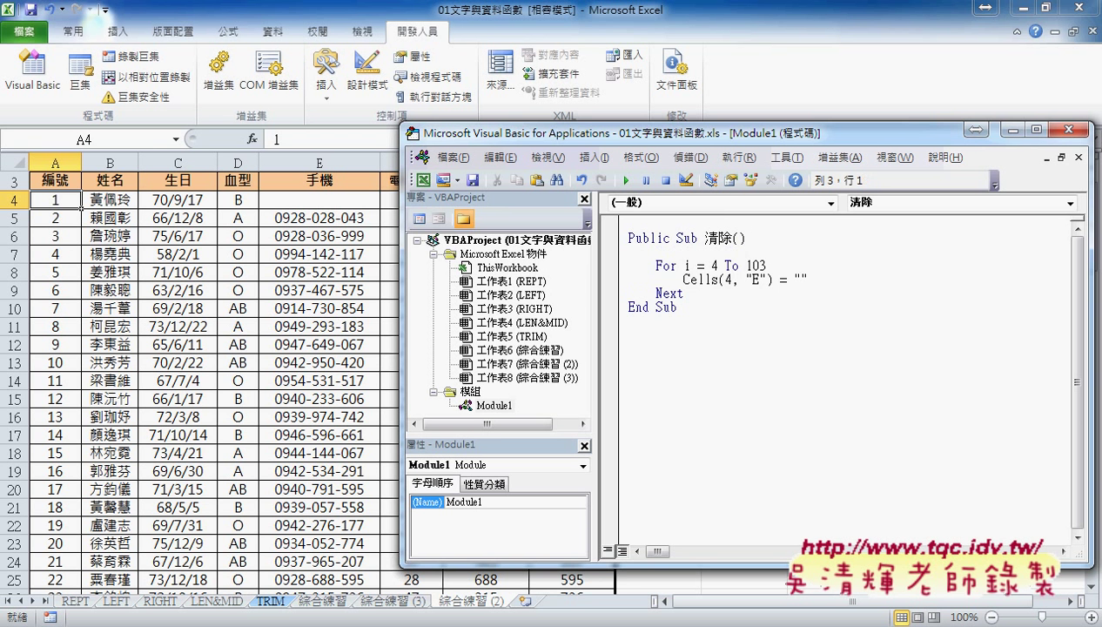
pyautogui.press('Tab')
pyautogui.write("'")
pyautogui.write('1.')
pyautogui.write('ㄏㄨ')
pyautogui.write('ㄟˊ')
pyautogui.write('ㄑㄩㄢ ㄈ')
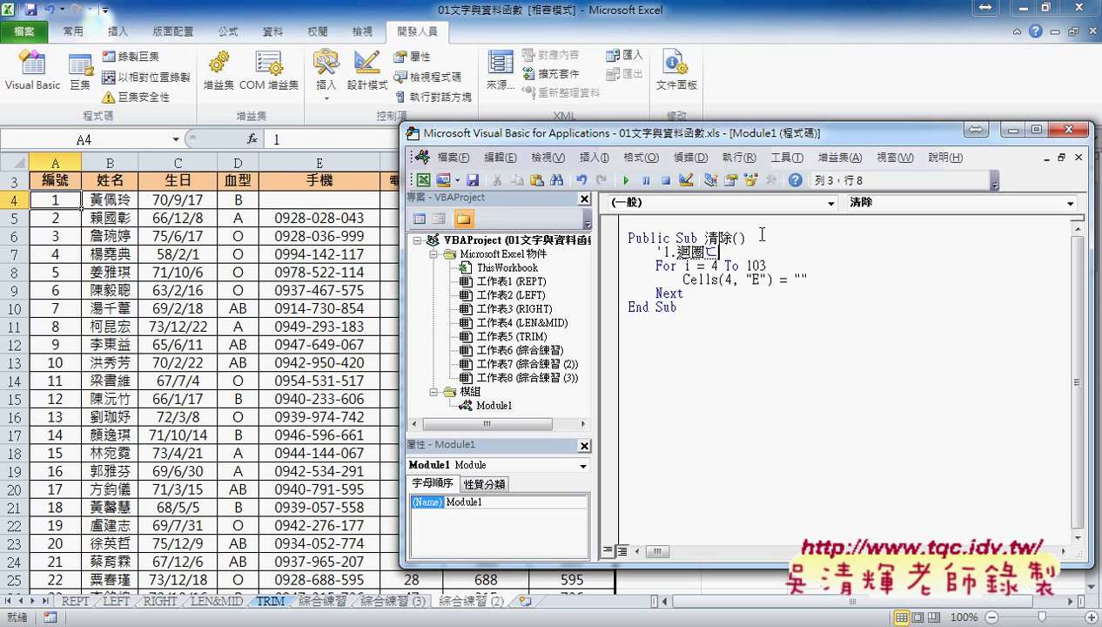
pyautogui.write('ㄢˋㄨㄟˊ')
pyautogui.press('Return')
pyautogui.press('Down')
# Step: Add an indented comment '2.清除資料 above the Cells line
pyautogui.press('Return')
pyautogui.press('Tab')
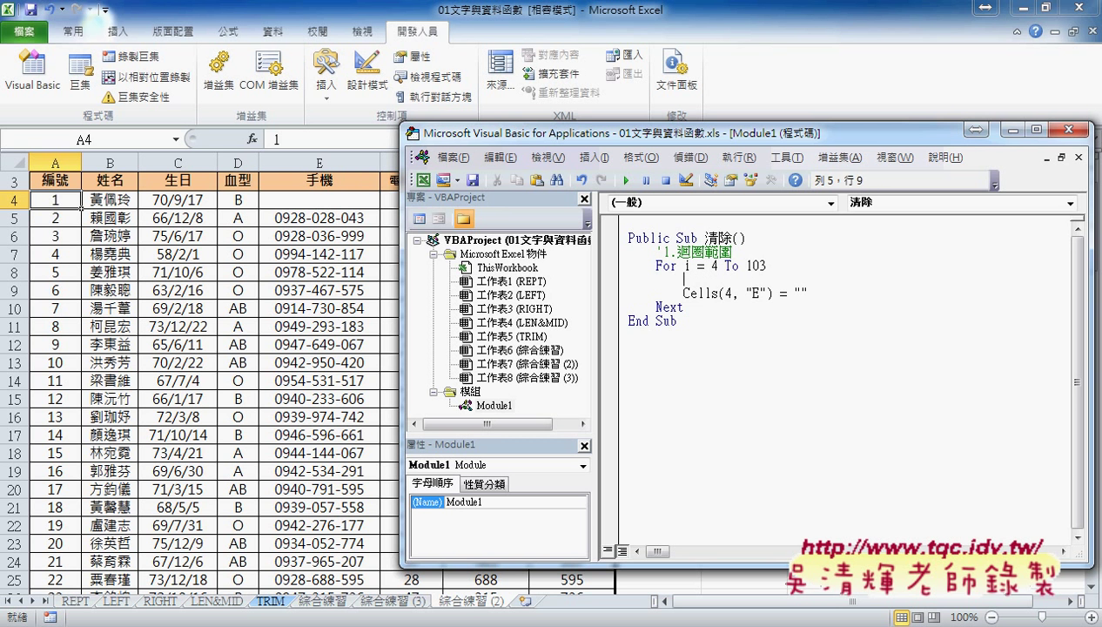
pyautogui.write("'2.")
pyautogui.write('清除資ㄌㄧㄠ')
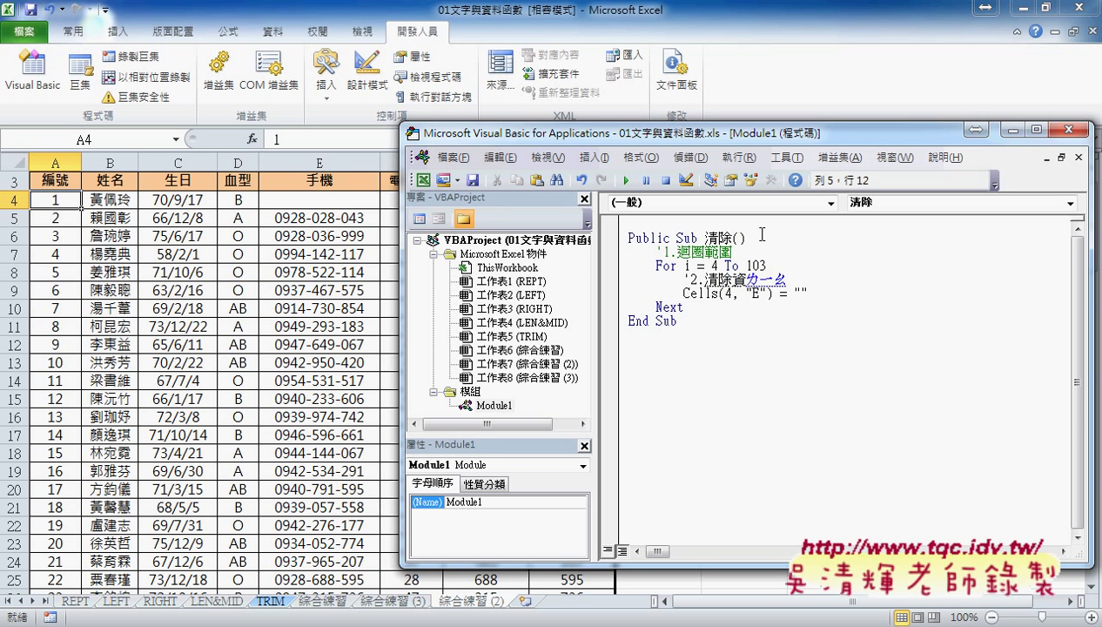
pyautogui.press('BackSpace')
pyautogui.press('BackSpace')
pyautogui.press('BackSpace')
pyautogui.write('料')
pyautogui.click(756, 335)
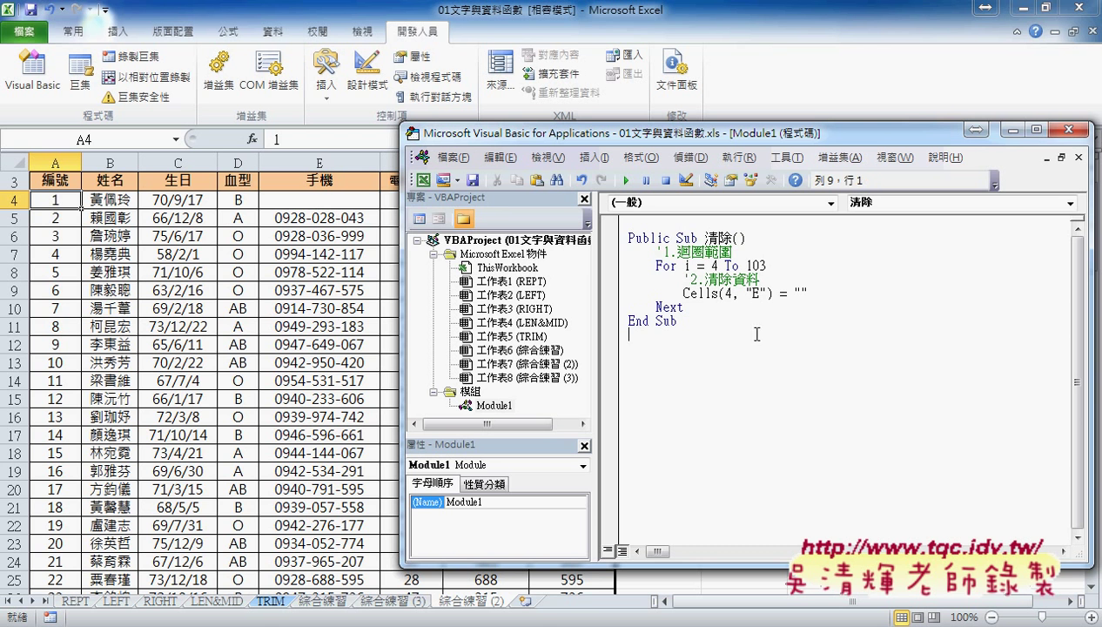
pyautogui.click(655, 251)
pyautogui.moveTo(658, 251); pyautogui.dragTo(670, 252)
# Step: Move the VBA editor aside to show the sheet and run the 清除 macro once, clearing E4
pyautogui.click(666, 266)
pyautogui.click(697, 294)
pyautogui.moveTo(684, 294); pyautogui.dragTo(671, 295)
pyautogui.moveTo(655, 250); pyautogui.dragTo(719, 250)
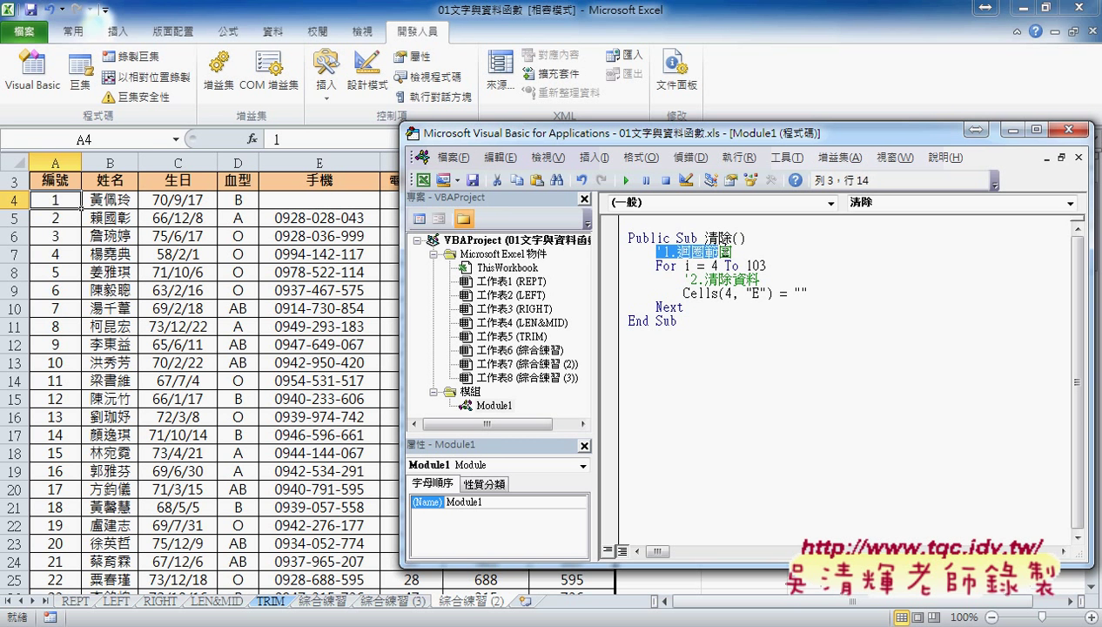
pyautogui.moveTo(647, 139); pyautogui.dragTo(739, 111)
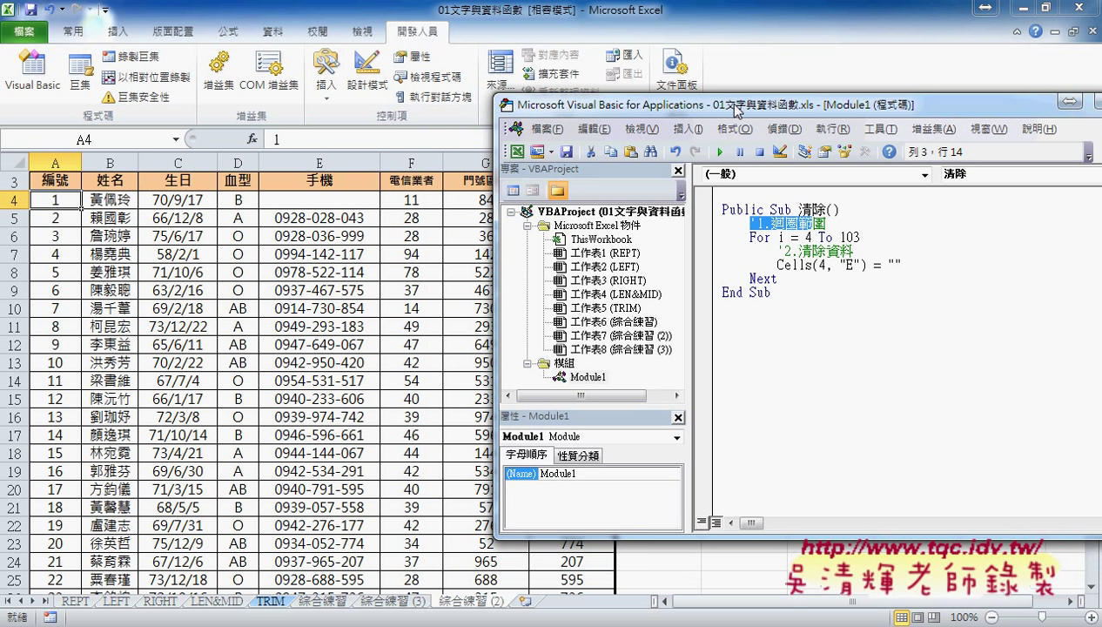
pyautogui.click(719, 154)
pyautogui.click(760, 263)
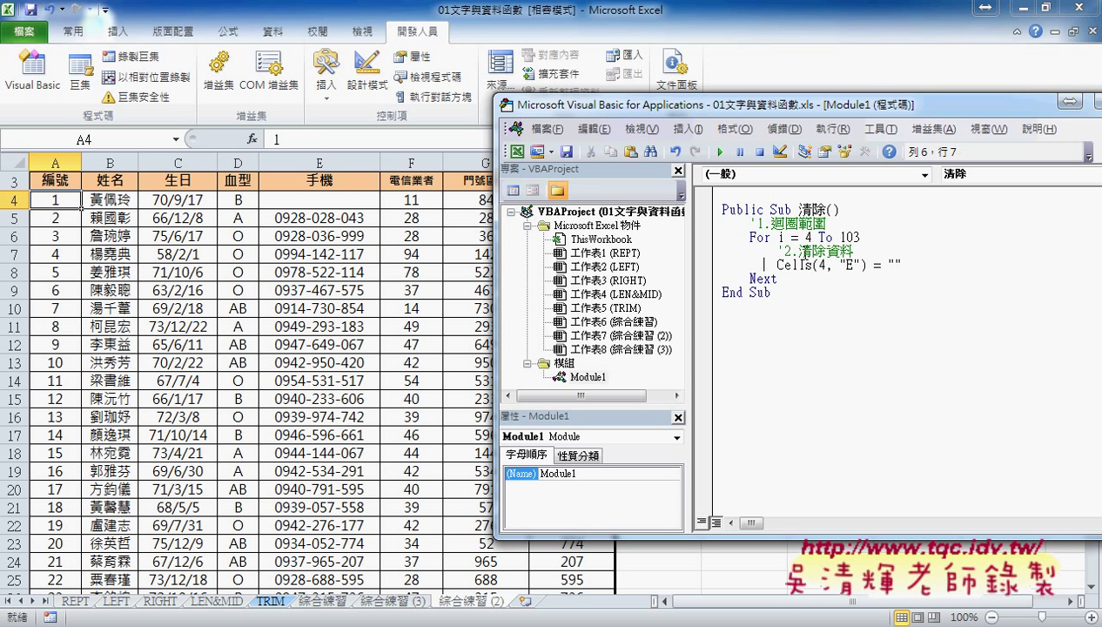
pyautogui.click(721, 153)
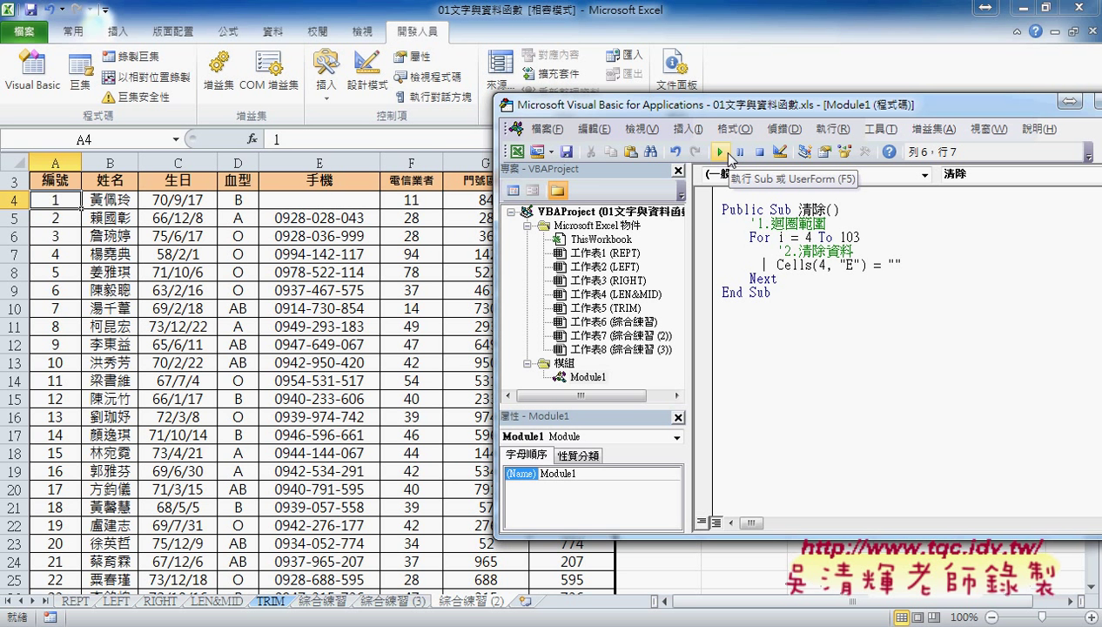
# Step: Change Cells(4, "E") to Cells(i, "E"), run 清除 to empty E4–E103, then select its code
pyautogui.doubleClick(825, 264)
pyautogui.write('历')
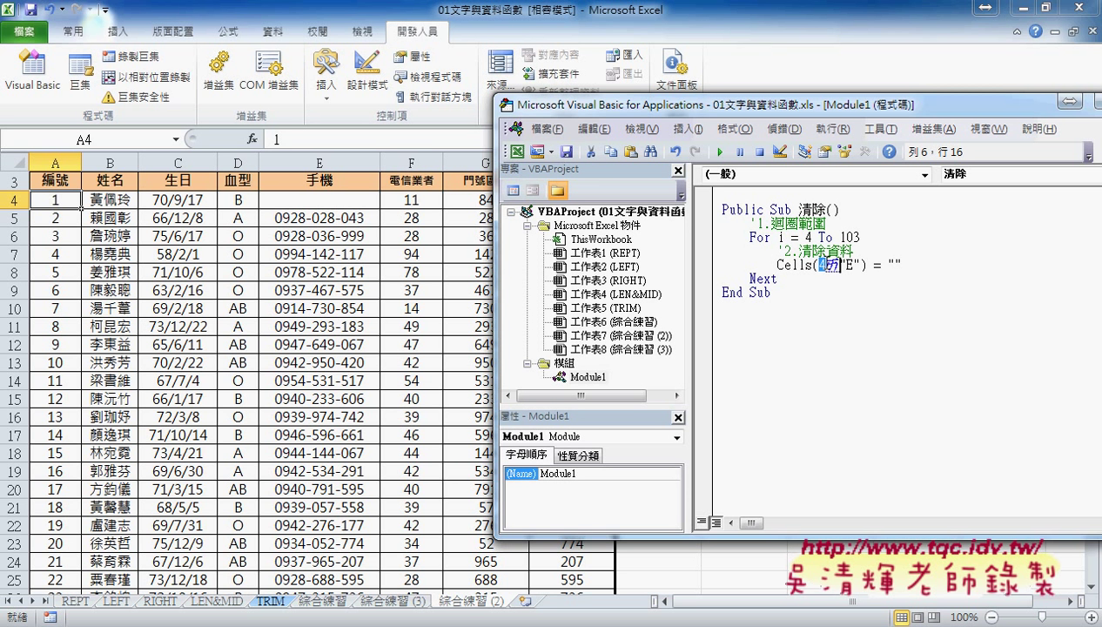
pyautogui.write('i')
pyautogui.click(720, 153)
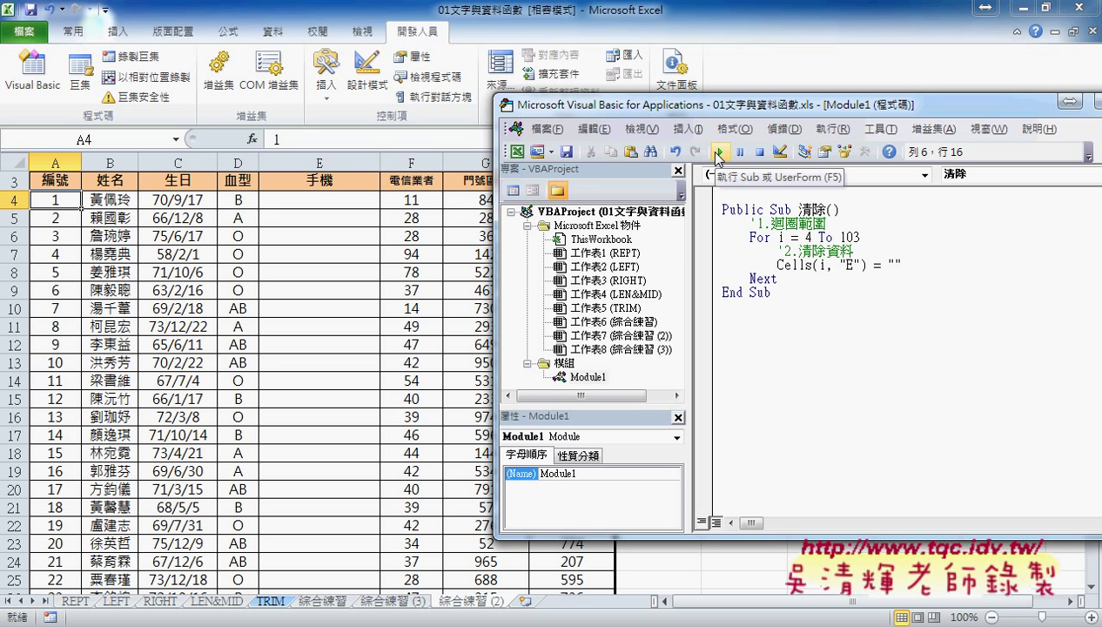
pyautogui.moveTo(772, 294); pyautogui.dragTo(706, 210)
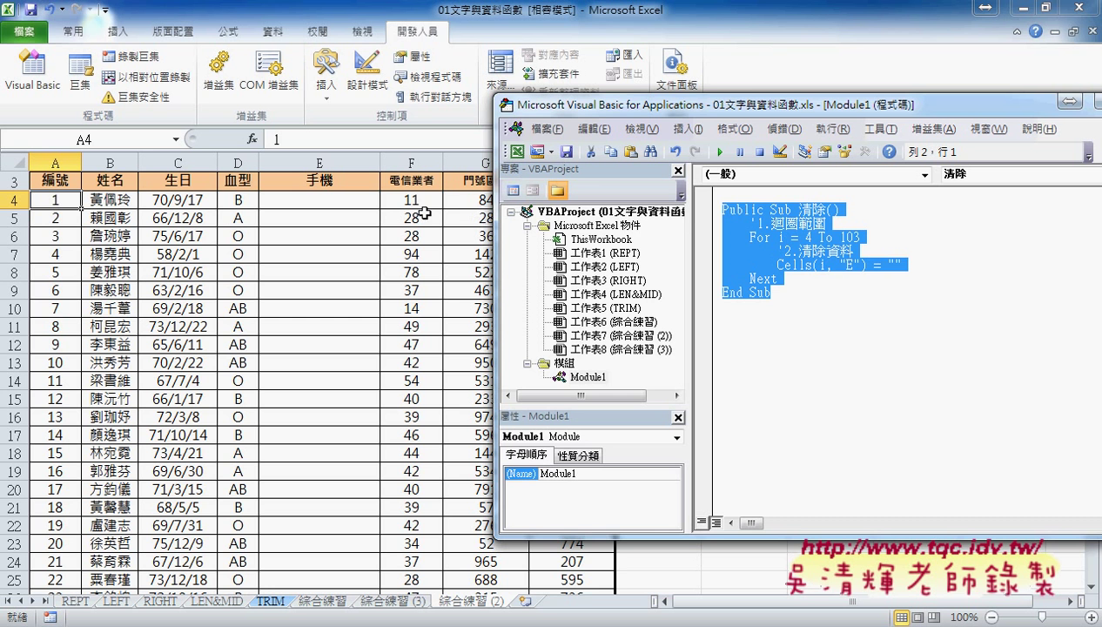
pyautogui.click(688, 129)
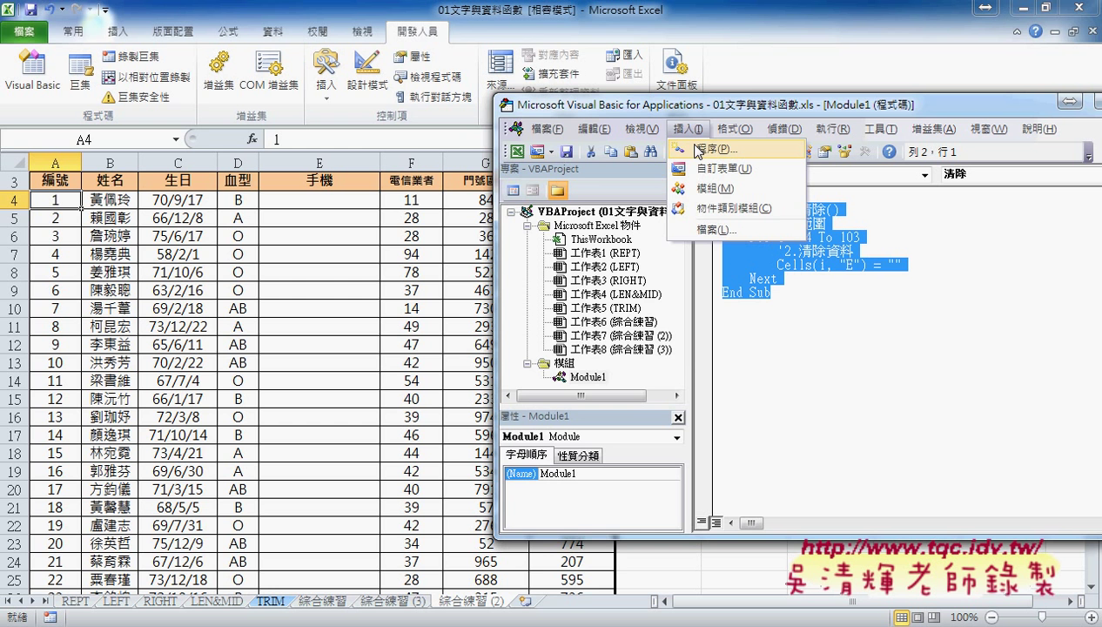
pyautogui.click(697, 150)
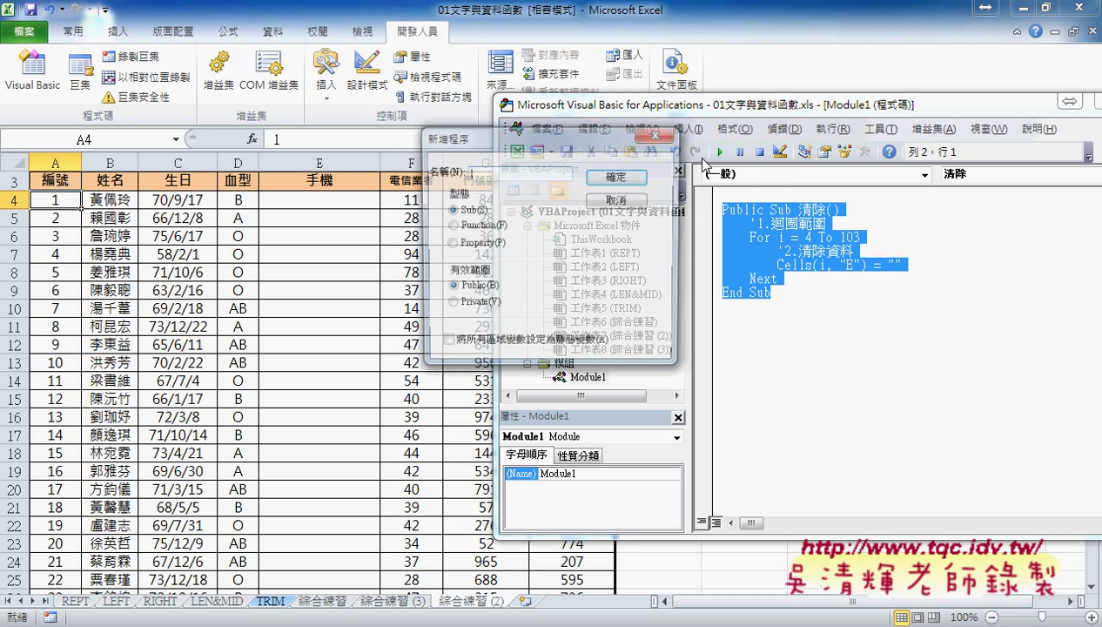
pyautogui.click(640, 201)
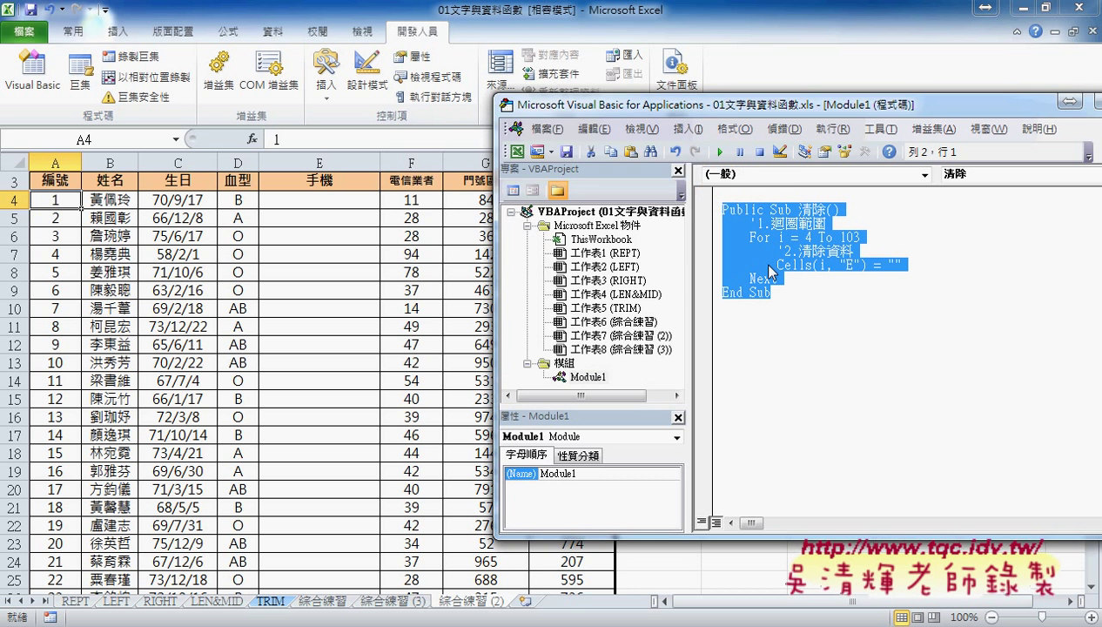
pyautogui.click(770, 293)
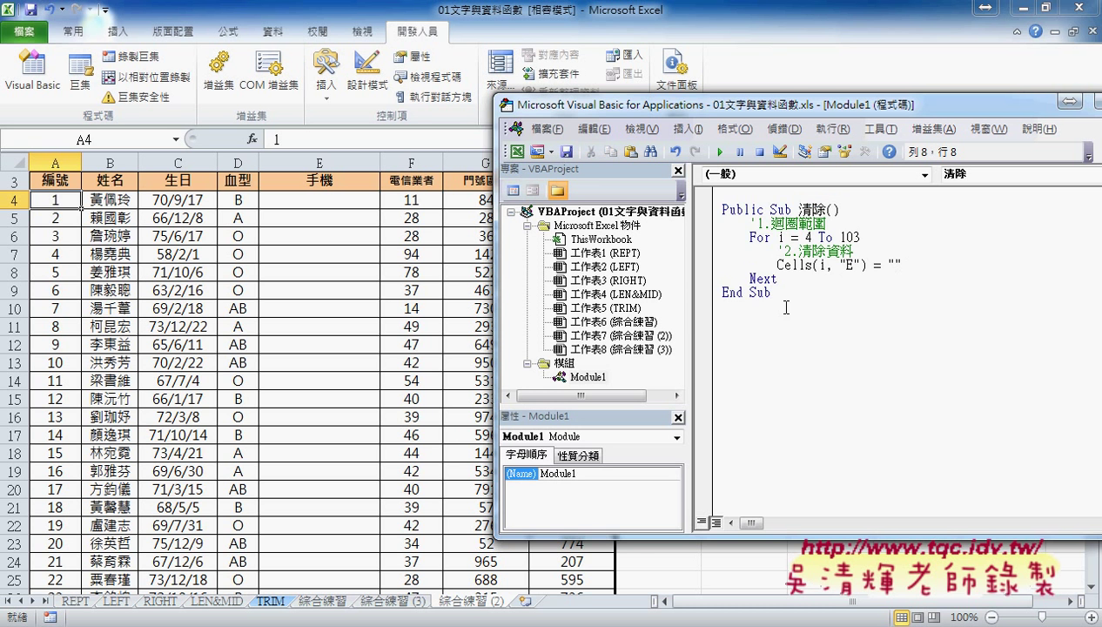
pyautogui.moveTo(772, 293); pyautogui.dragTo(723, 202)
pyautogui.hotkey('ctrl', 'c')
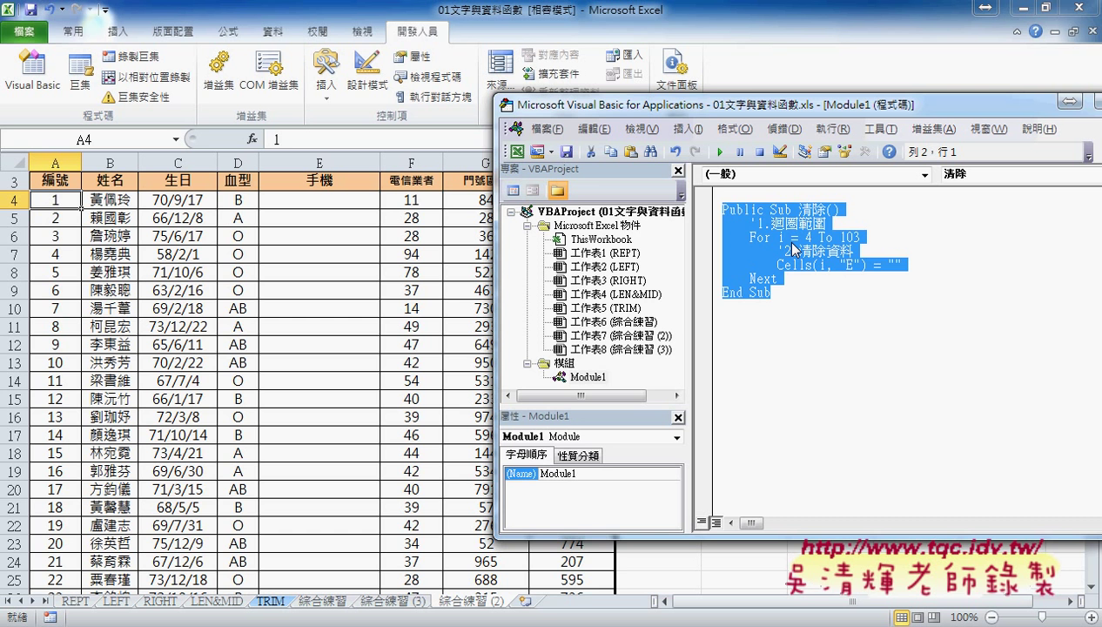
# Step: Paste a copy of the 清除 macro below End Sub and rename the copy 門號
pyautogui.click(761, 323)
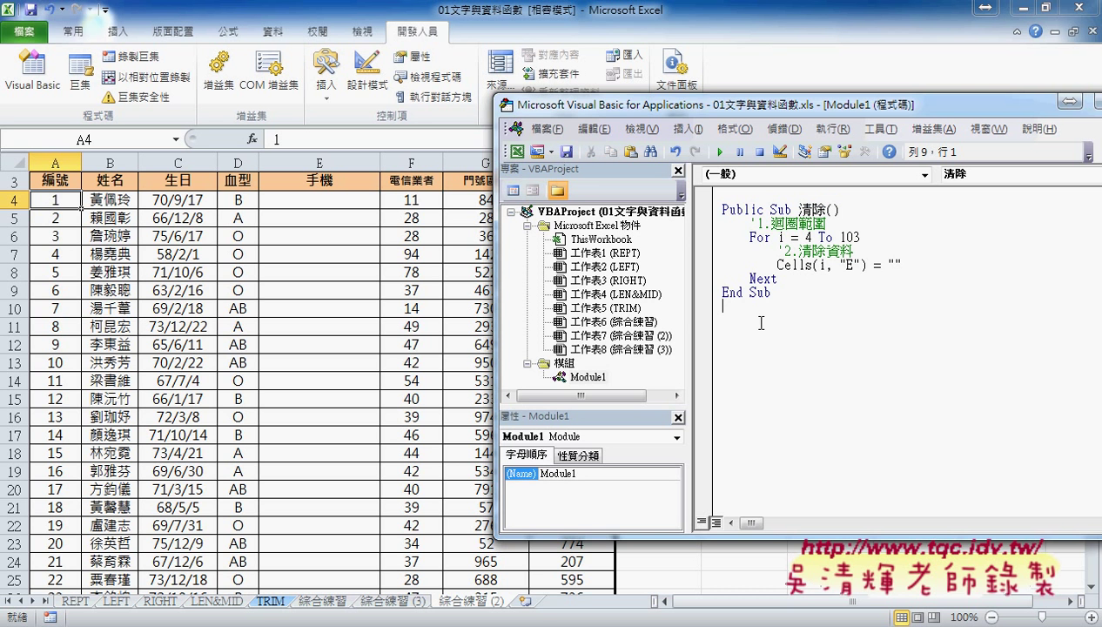
pyautogui.hotkey('ctrl', 'v')
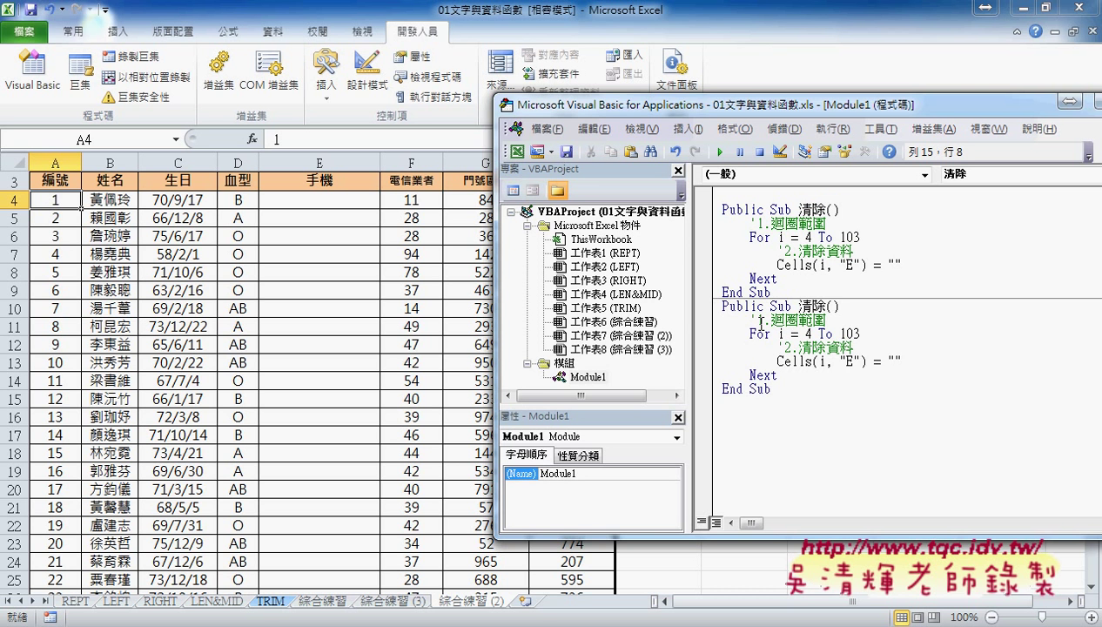
pyautogui.moveTo(798, 307); pyautogui.dragTo(825, 306)
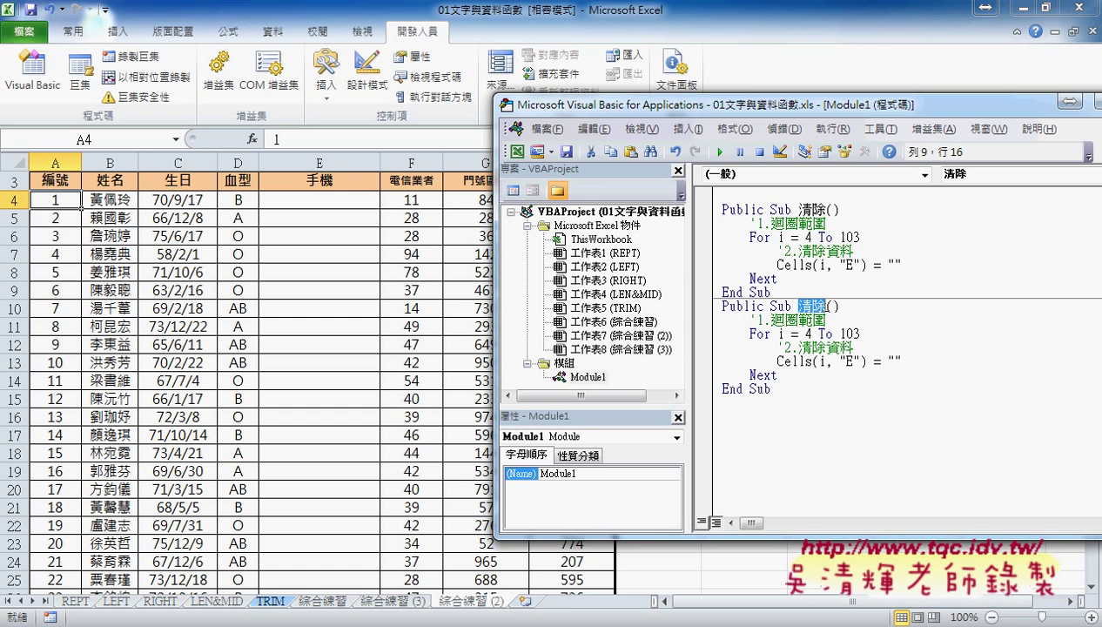
pyautogui.write('m9')
pyautogui.press('BackSpace')
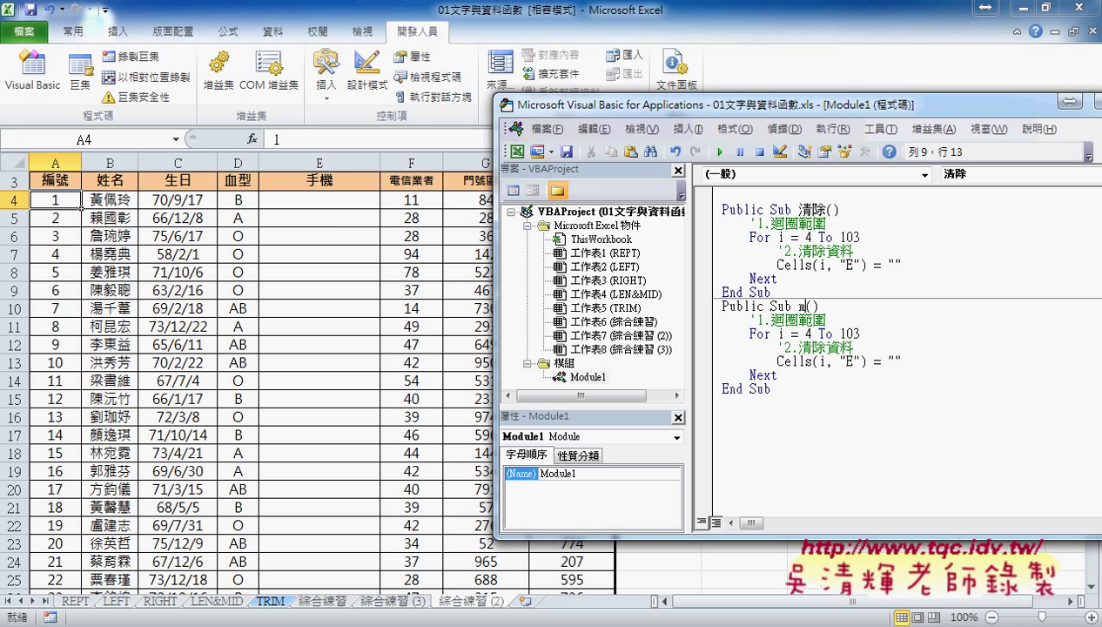
pyautogui.press('BackSpace')
pyautogui.write('們')
pyautogui.write('門號')
pyautogui.moveTo(901, 360); pyautogui.dragTo(889, 361)
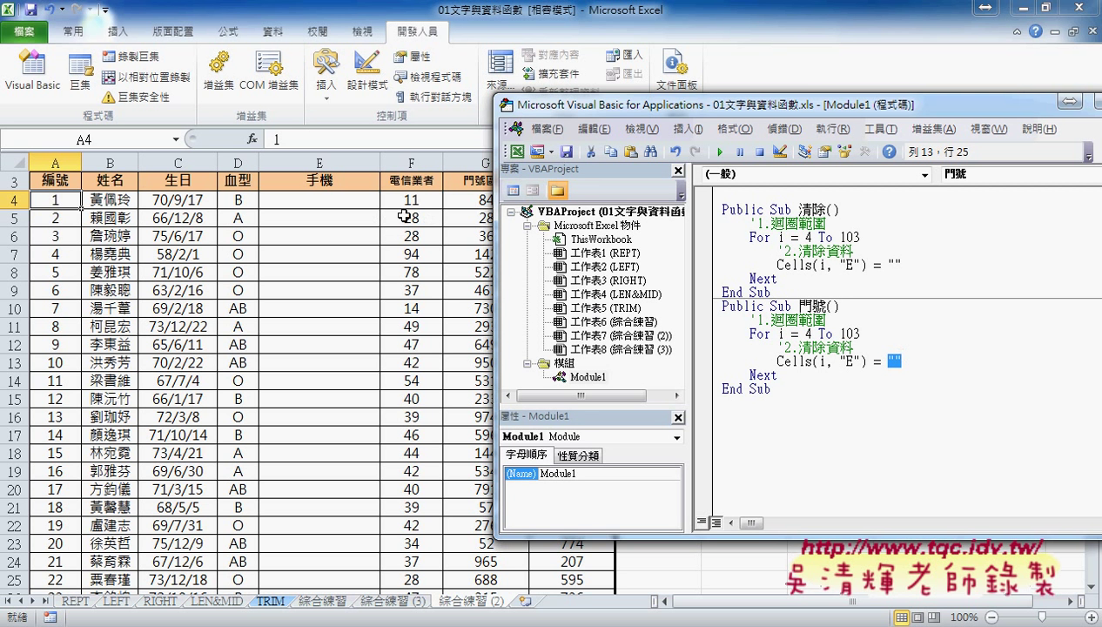
# Step: Put "09" between the quotes of 門號's Cells line and run it, so column E shows 9
pyautogui.moveTo(684, 188); pyautogui.dragTo(587, 193)
pyautogui.moveTo(631, 98)
pyautogui.mouseDown()
pyautogui.moveTo(632, 172)
pyautogui.moveTo(506, 263)
pyautogui.mouseUp()
pyautogui.moveTo(1035, 414); pyautogui.dragTo(1035, 446)
pyautogui.click(658, 455)
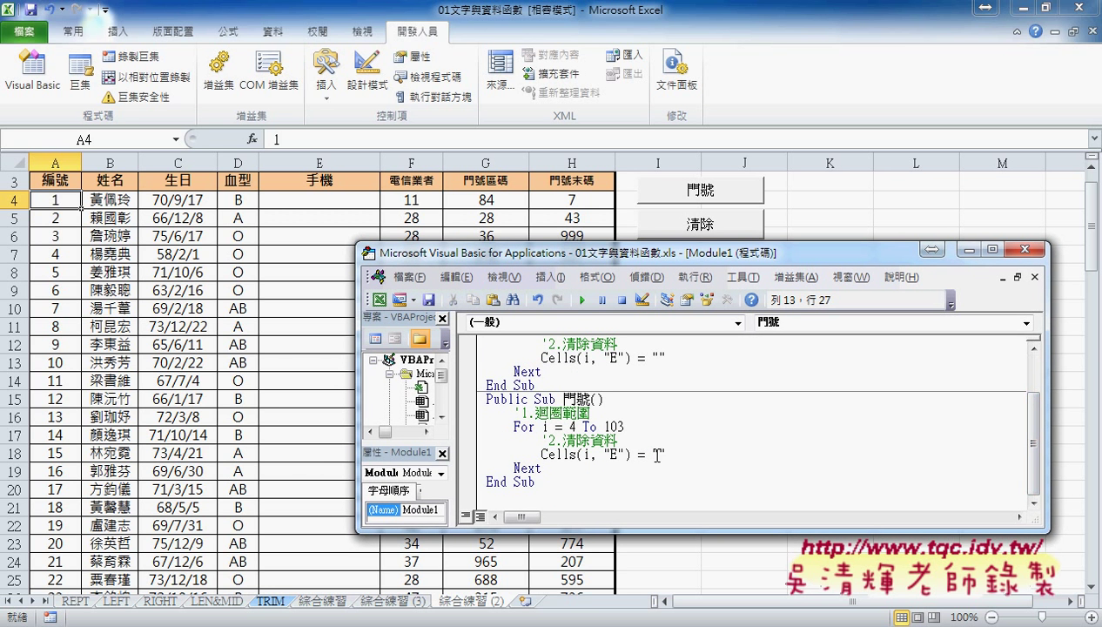
pyautogui.click(657, 453)
pyautogui.write('09')
pyautogui.click(582, 299)
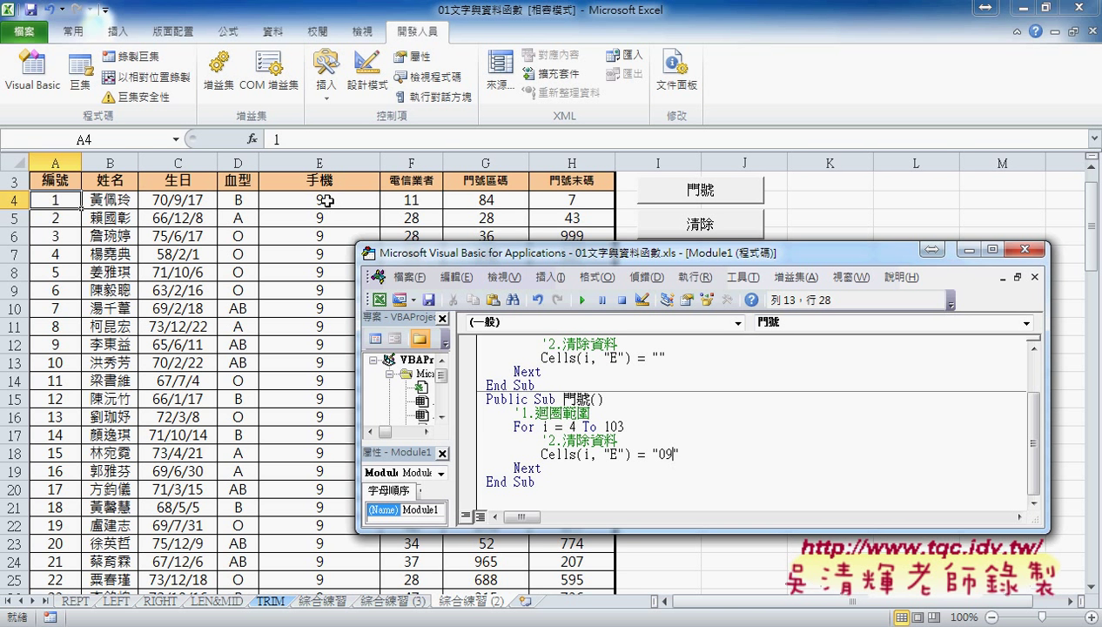
# Step: Append & after "09" at the end of the 門號 Cells line
pyautogui.click(695, 454)
pyautogui.moveTo(691, 454); pyautogui.dragTo(670, 454)
pyautogui.click(691, 454)
pyautogui.click(688, 454)
pyautogui.write('&')
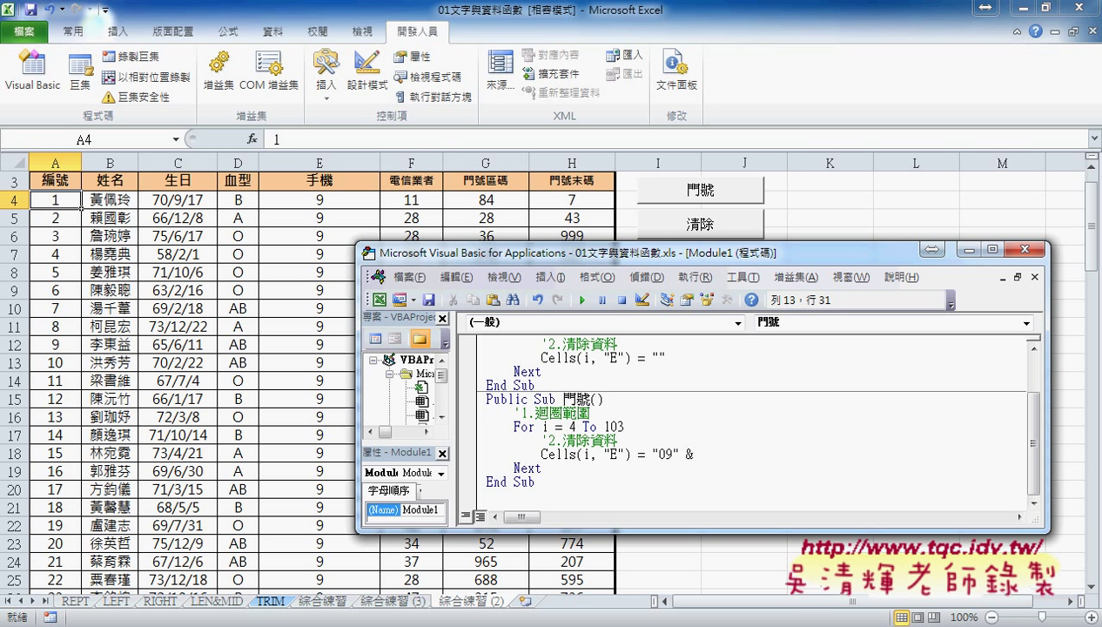